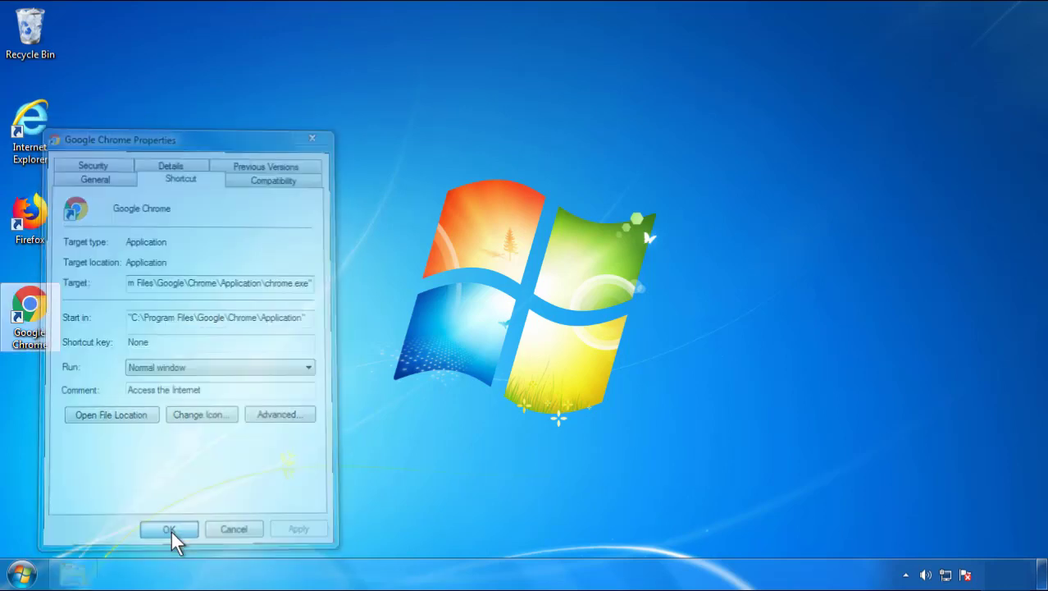
Dismiss the Google Chrome shortcut Properties dialog and show the Start menu.
{"action": "left_click", "coordinate": [22, 574]}
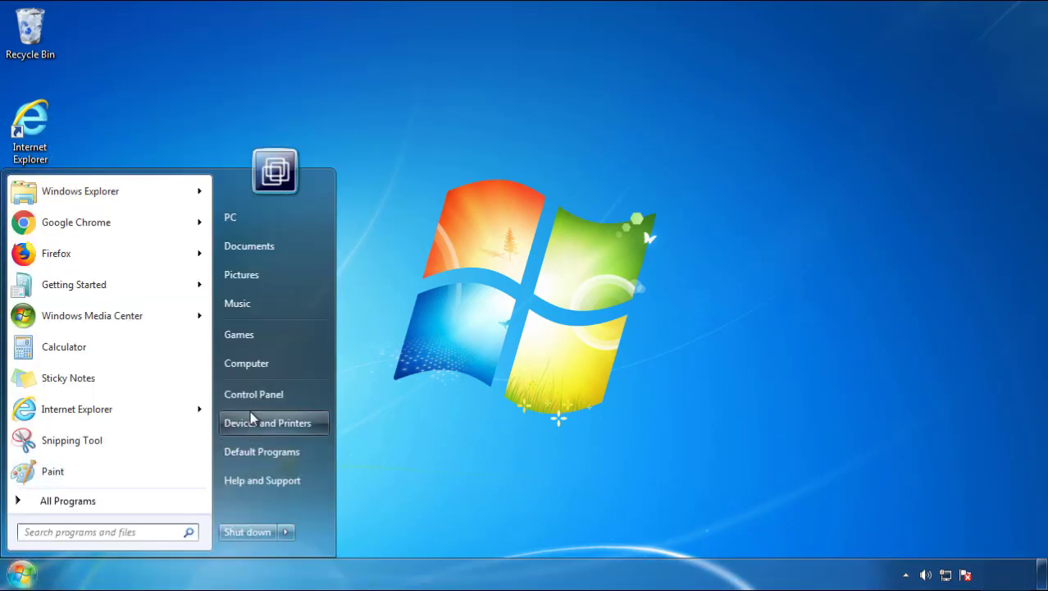
Uninstall SearchMine 2.00 from Programs and Features, sorted newest-installed first, then close the list.
{"action": "left_click", "coordinate": [263, 392]}
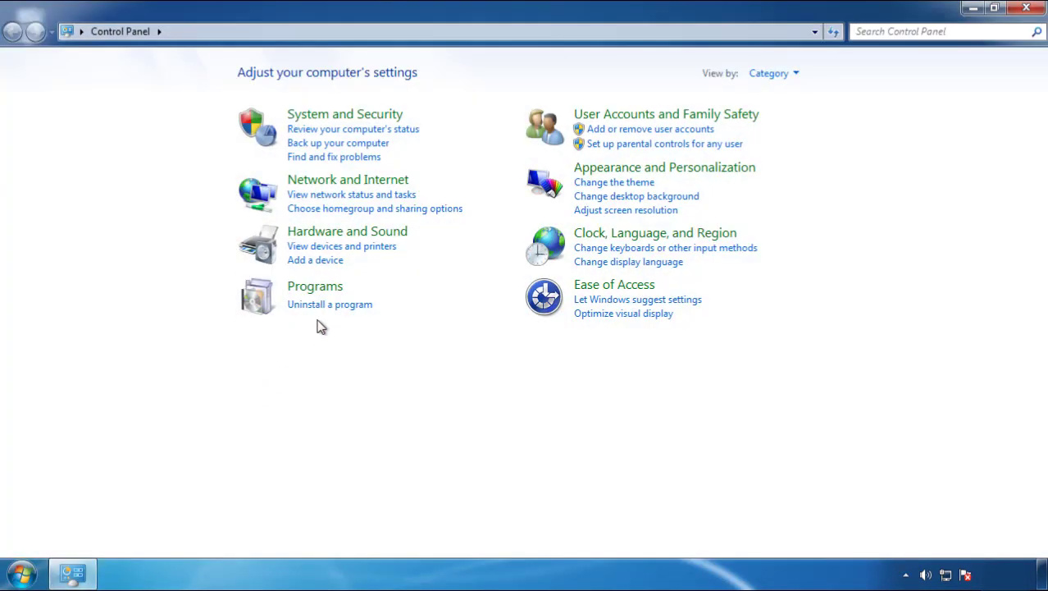
{"action": "left_click", "coordinate": [326, 306]}
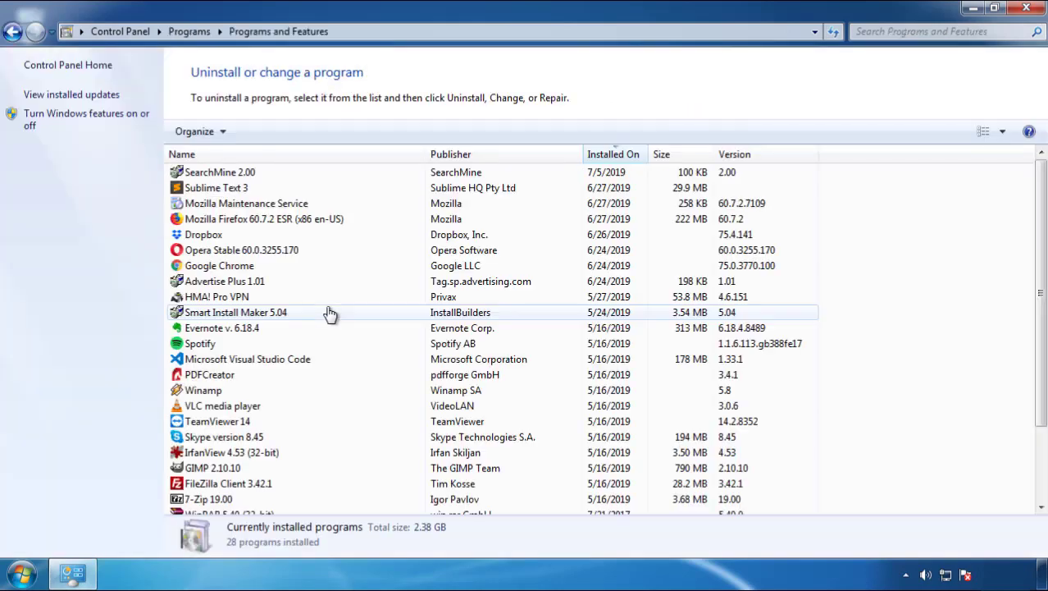
{"action": "left_click", "coordinate": [615, 156]}
{"action": "left_click", "coordinate": [609, 157]}
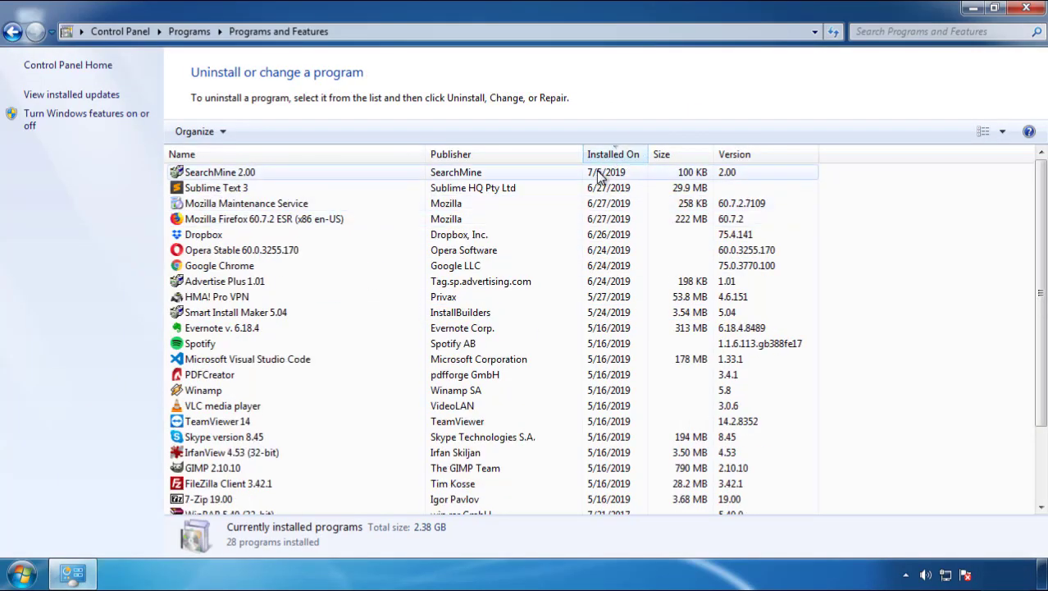
{"action": "left_click", "coordinate": [220, 173]}
{"action": "left_click", "coordinate": [260, 132]}
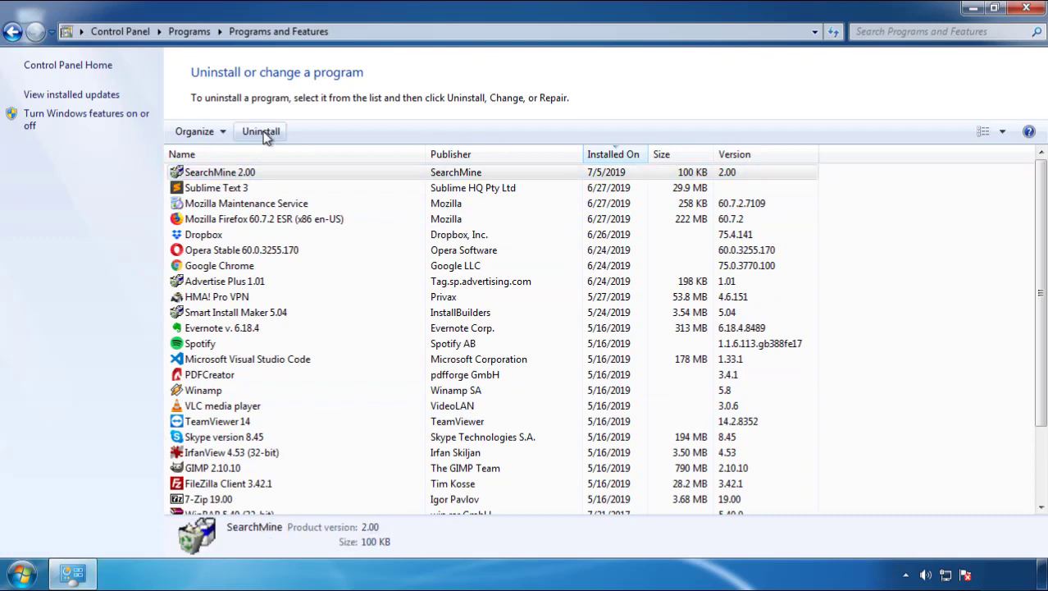
{"action": "left_click", "coordinate": [614, 435]}
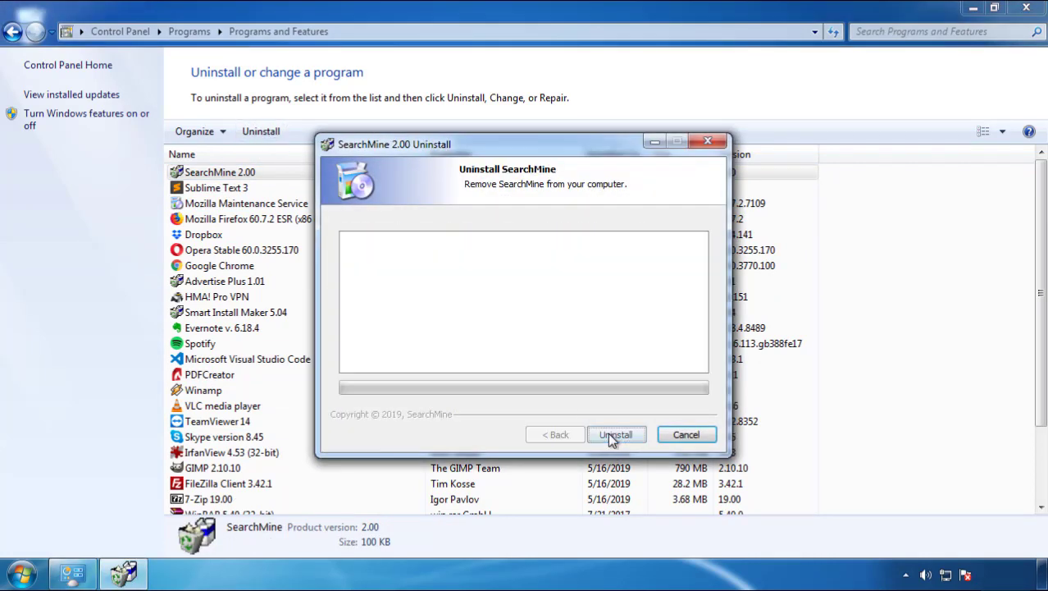
{"action": "left_click", "coordinate": [608, 433]}
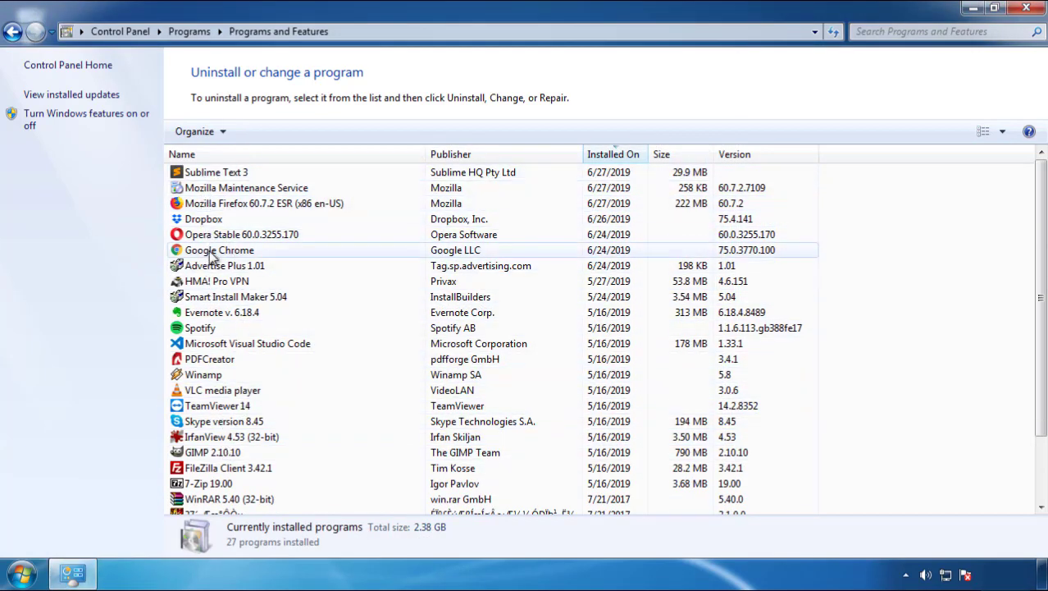
{"action": "left_click", "coordinate": [1027, 10]}
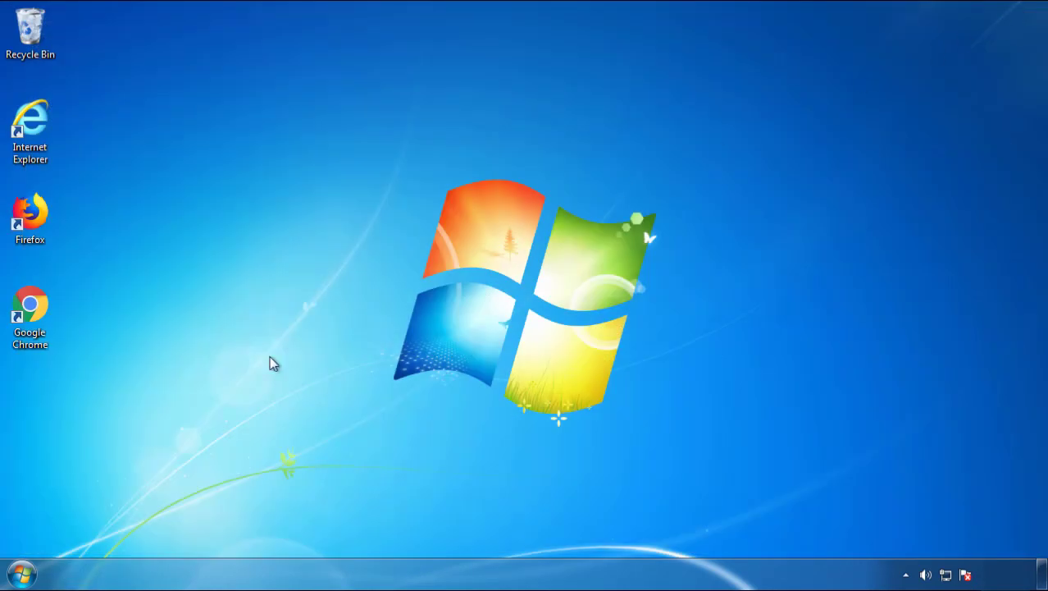
Restart Windows and pick Safe Mode from the Advanced Boot Options.
{"action": "left_click", "coordinate": [18, 578]}
{"action": "left_click", "coordinate": [284, 531]}
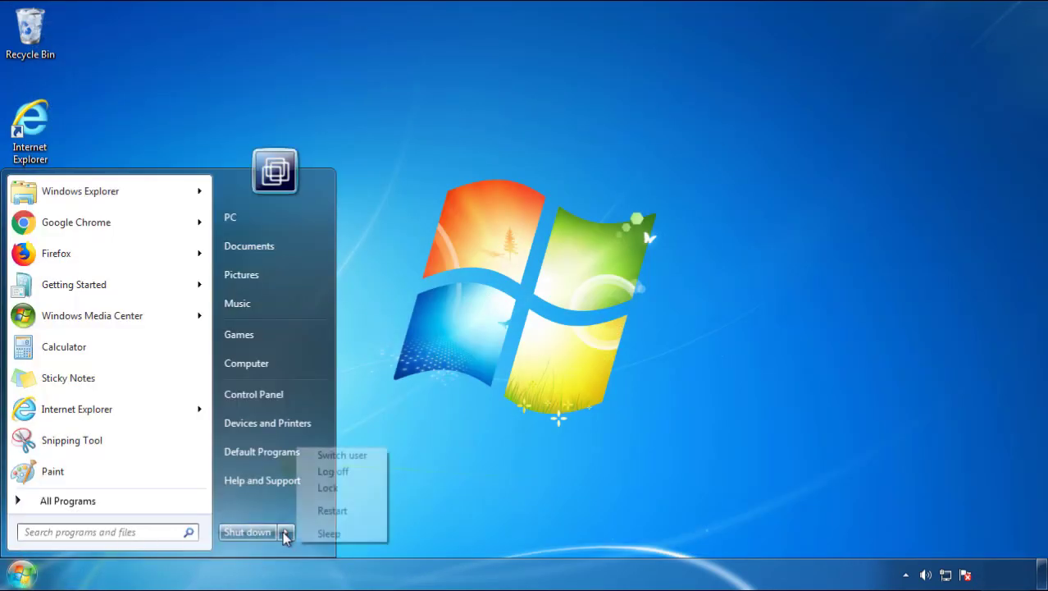
{"action": "left_click", "coordinate": [548, 448]}
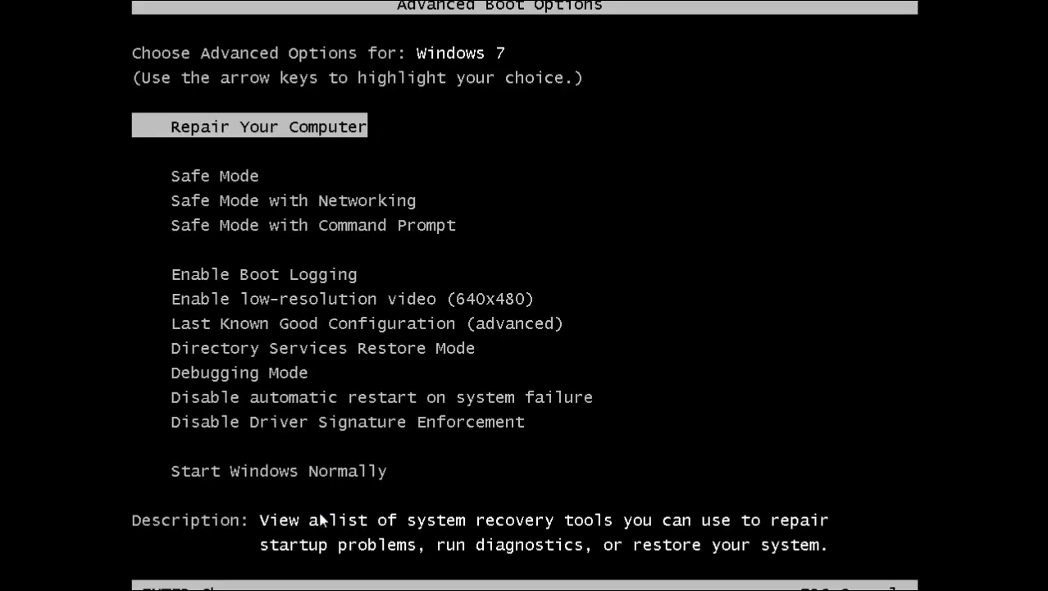
{"action": "key", "text": "Down"}
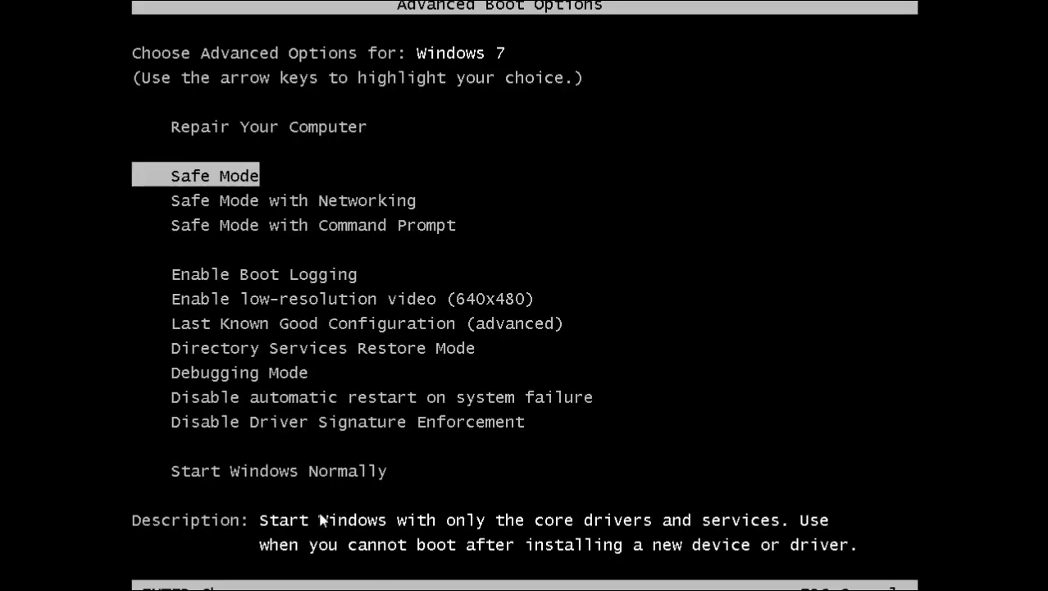
{"action": "key", "text": "Return"}
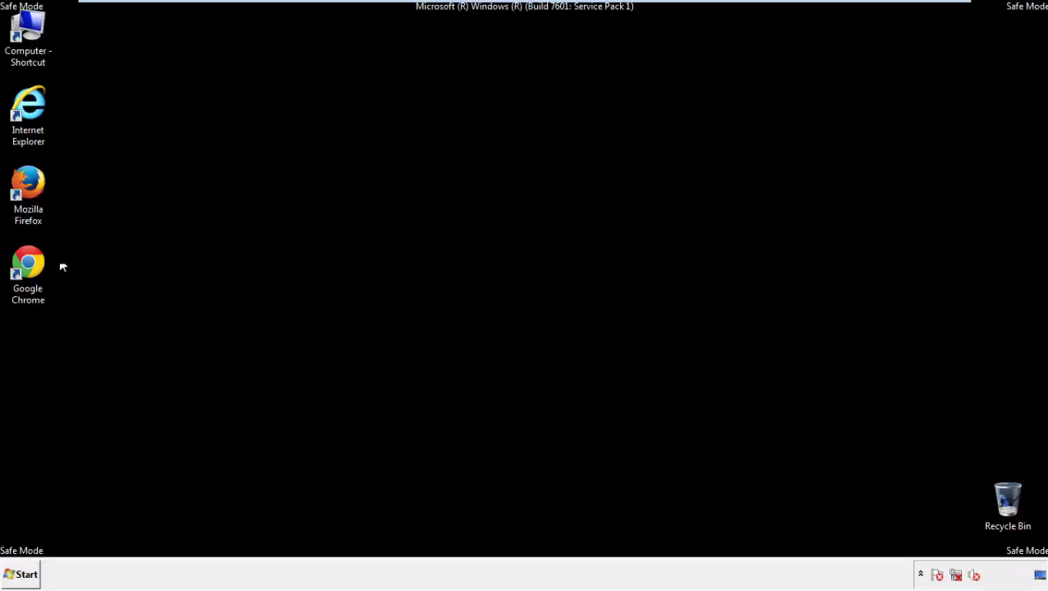
Launch Firefox, dismiss the default-browser prompt, and toggle the menu bar off and back on.
{"action": "double_click", "coordinate": [38, 191]}
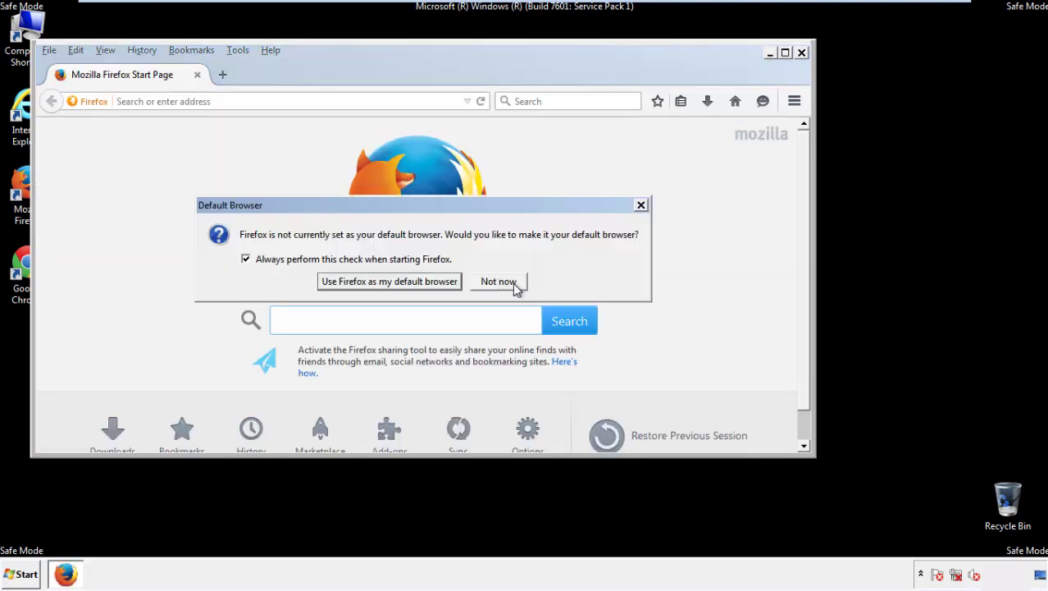
{"action": "left_click", "coordinate": [512, 281]}
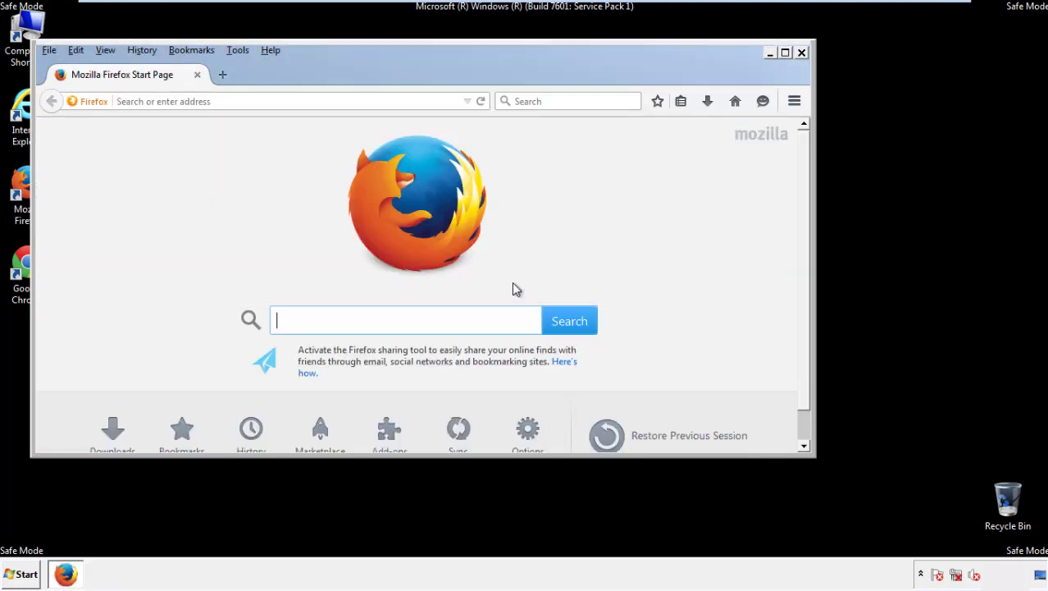
{"action": "right_click", "coordinate": [325, 73]}
{"action": "left_click", "coordinate": [353, 123]}
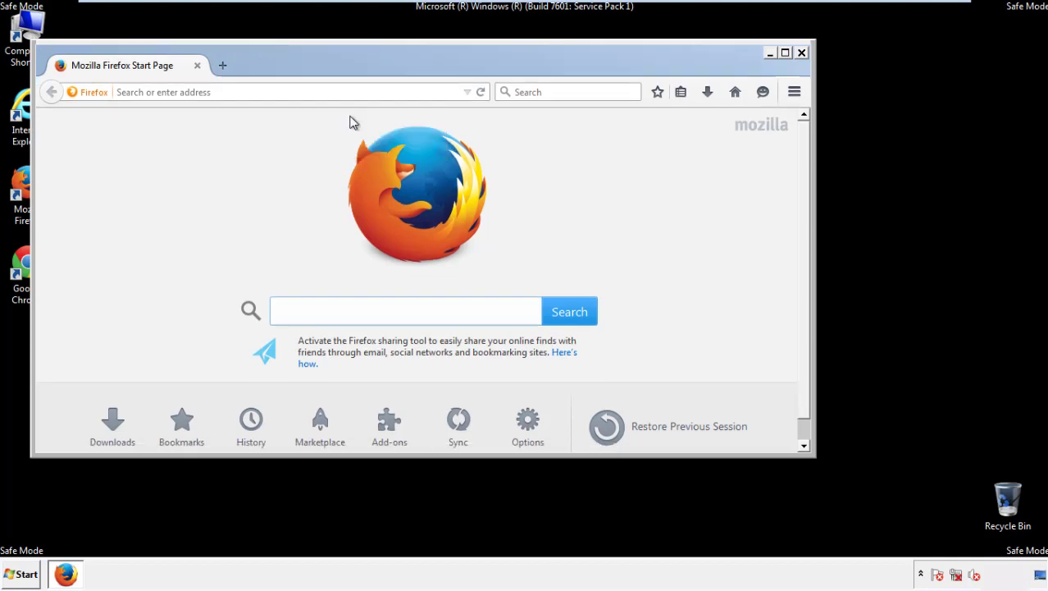
{"action": "right_click", "coordinate": [331, 68]}
{"action": "left_click", "coordinate": [344, 127]}
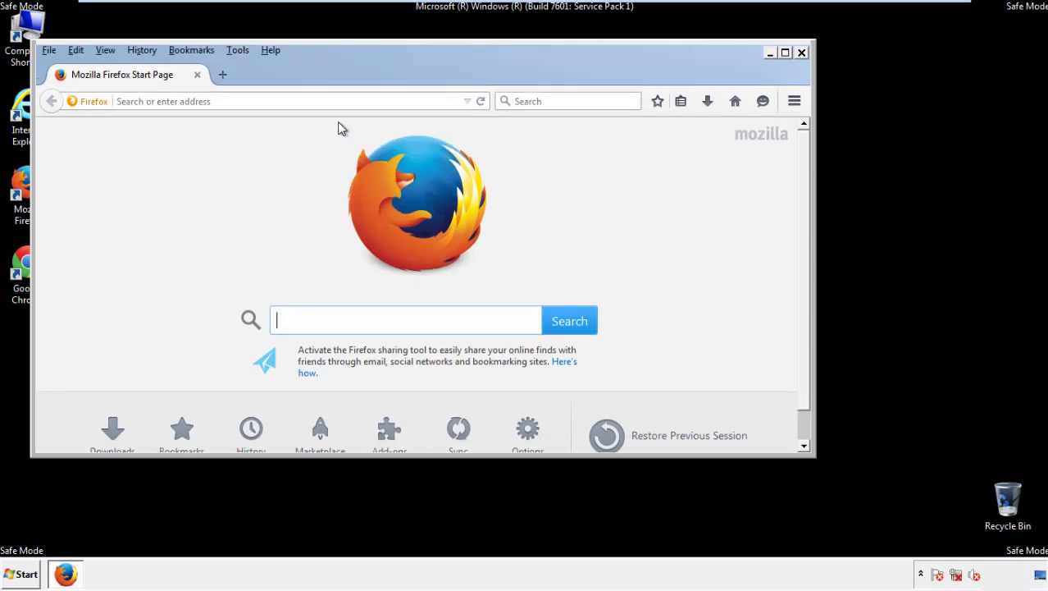
Clear Recent History with time range Everything, keeping all data types including Offline Website Data checked.
{"action": "left_click", "coordinate": [144, 51]}
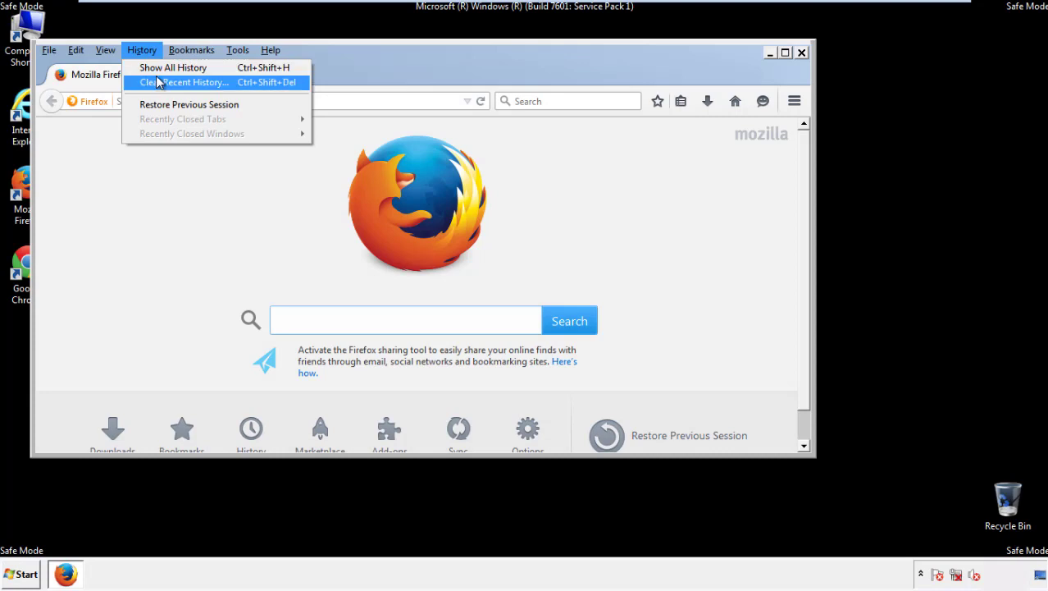
{"action": "left_click", "coordinate": [158, 82]}
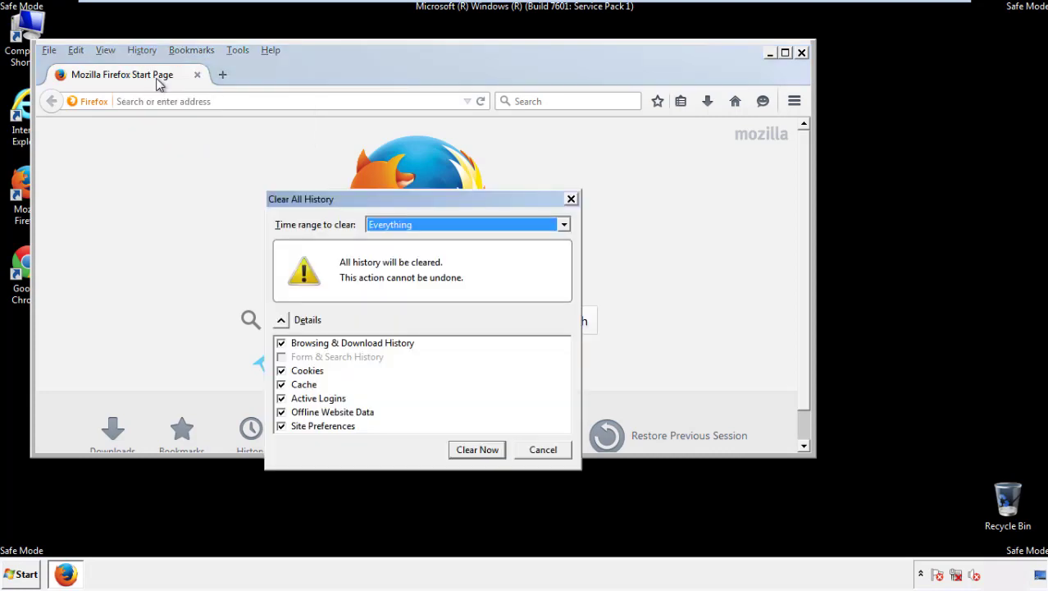
{"action": "left_click", "coordinate": [385, 225]}
{"action": "left_click", "coordinate": [394, 308]}
{"action": "left_click", "coordinate": [281, 412]}
{"action": "left_click", "coordinate": [282, 412]}
{"action": "left_click", "coordinate": [282, 426]}
{"action": "left_click", "coordinate": [282, 427]}
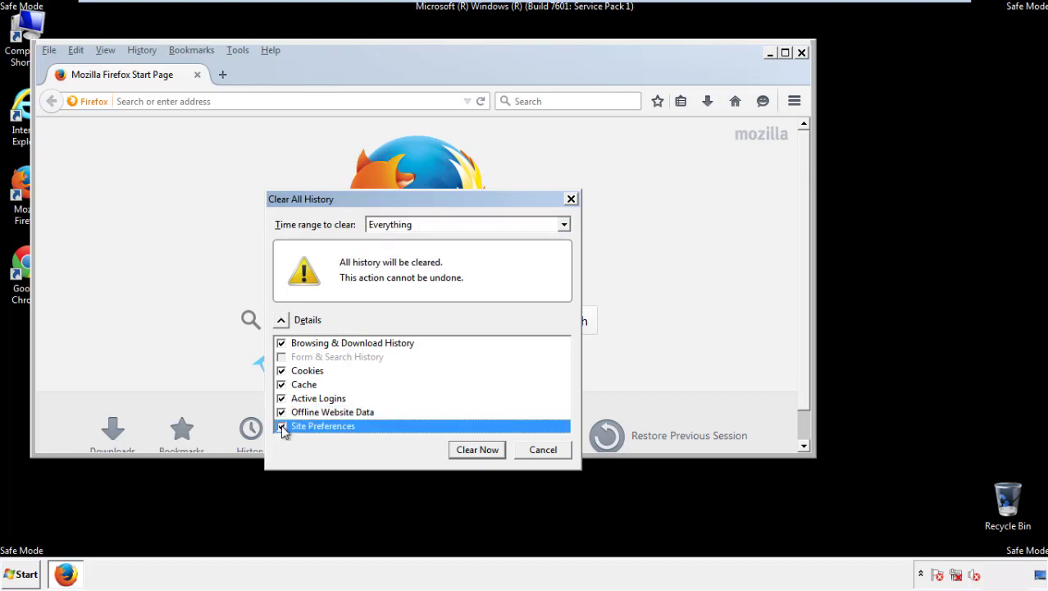
{"action": "left_click", "coordinate": [476, 450]}
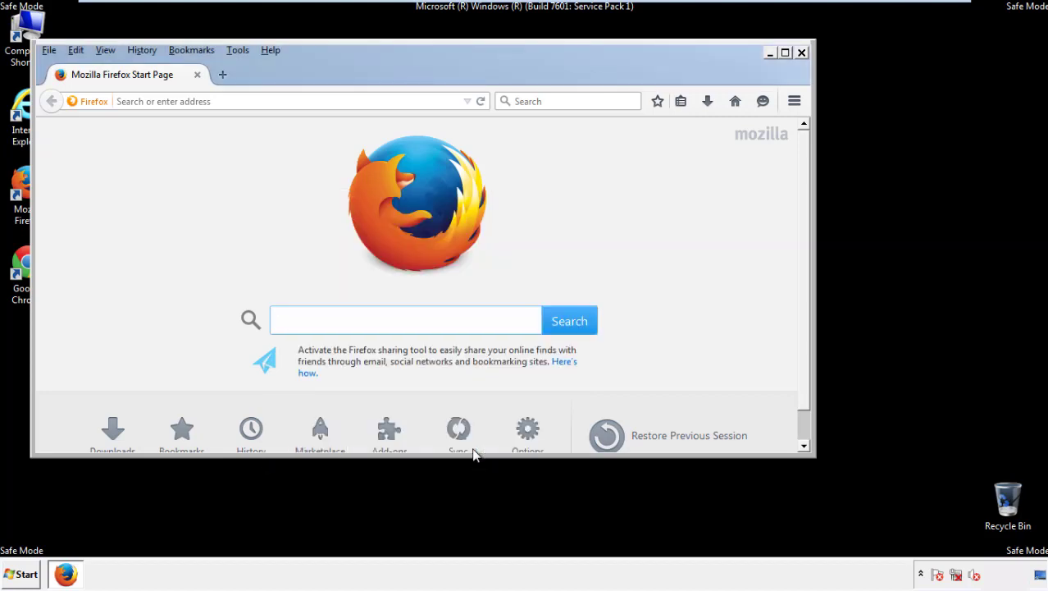
Refresh Firefox from Troubleshooting Information and dismiss the default-browser prompt.
{"action": "left_click", "coordinate": [270, 51]}
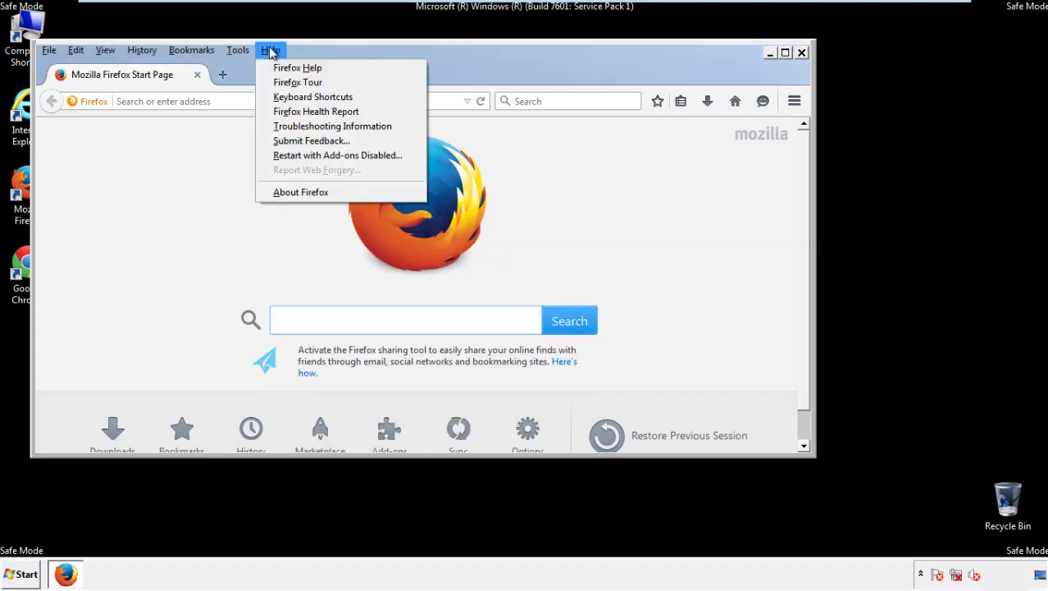
{"action": "left_click", "coordinate": [304, 126]}
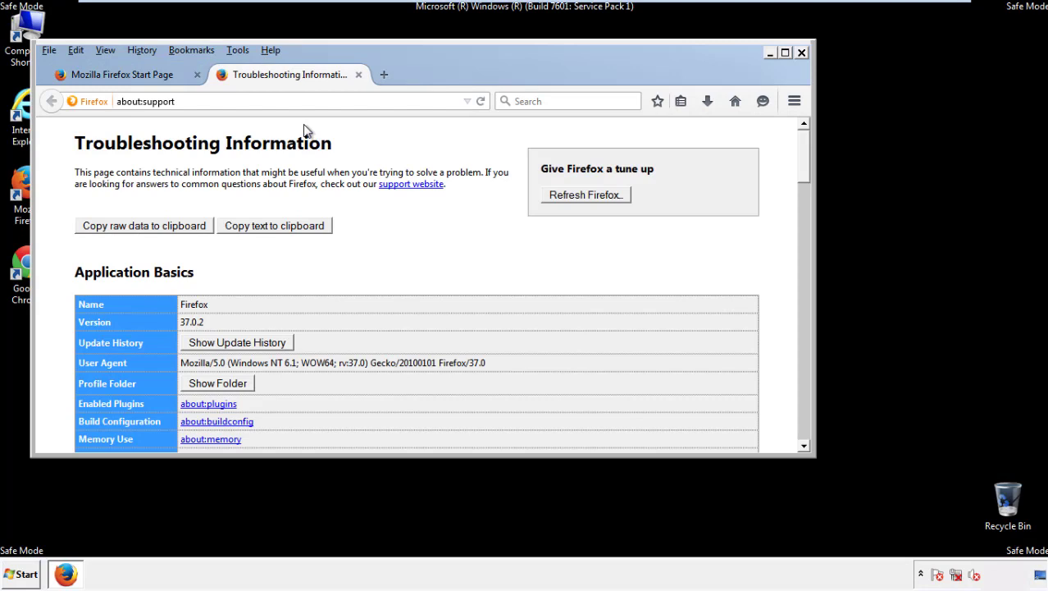
{"action": "left_click", "coordinate": [608, 196]}
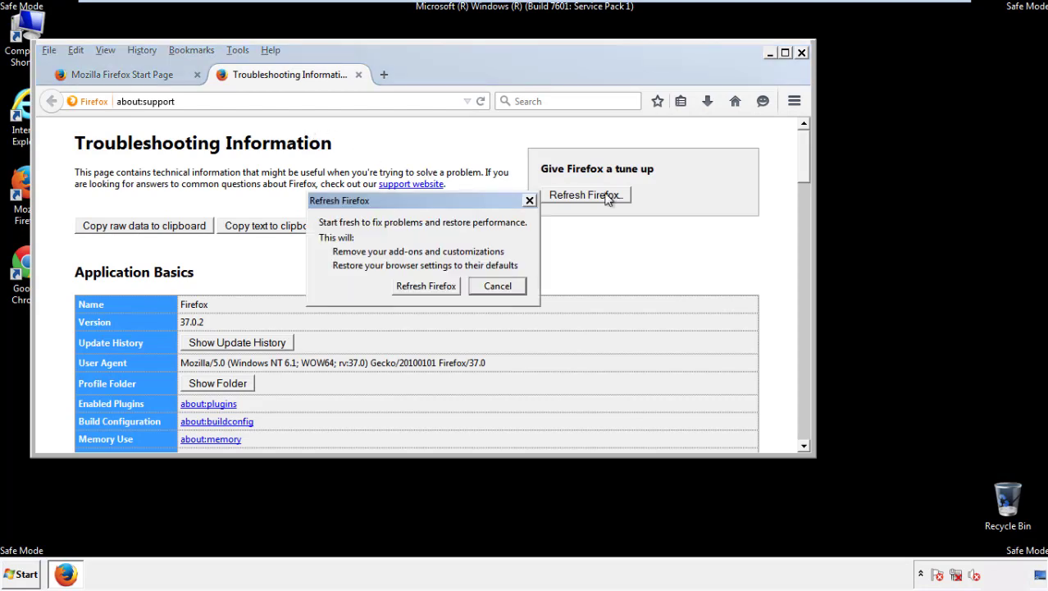
{"action": "left_click", "coordinate": [425, 285]}
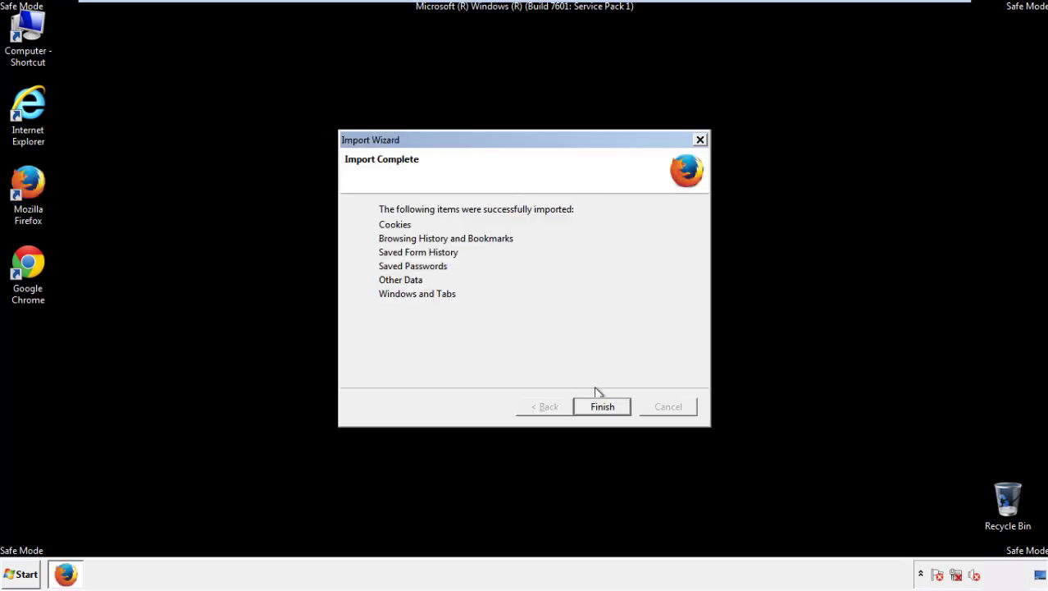
{"action": "left_click", "coordinate": [603, 407]}
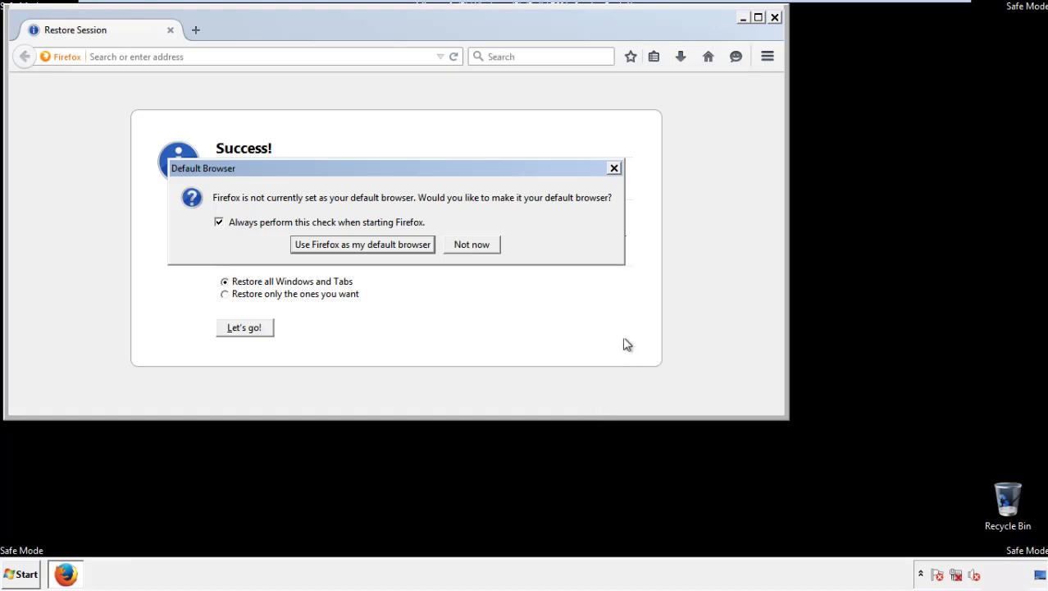
{"action": "left_click", "coordinate": [473, 244]}
Close Firefox and launch Google Chrome from its desktop shortcut.
{"action": "left_click", "coordinate": [774, 18]}
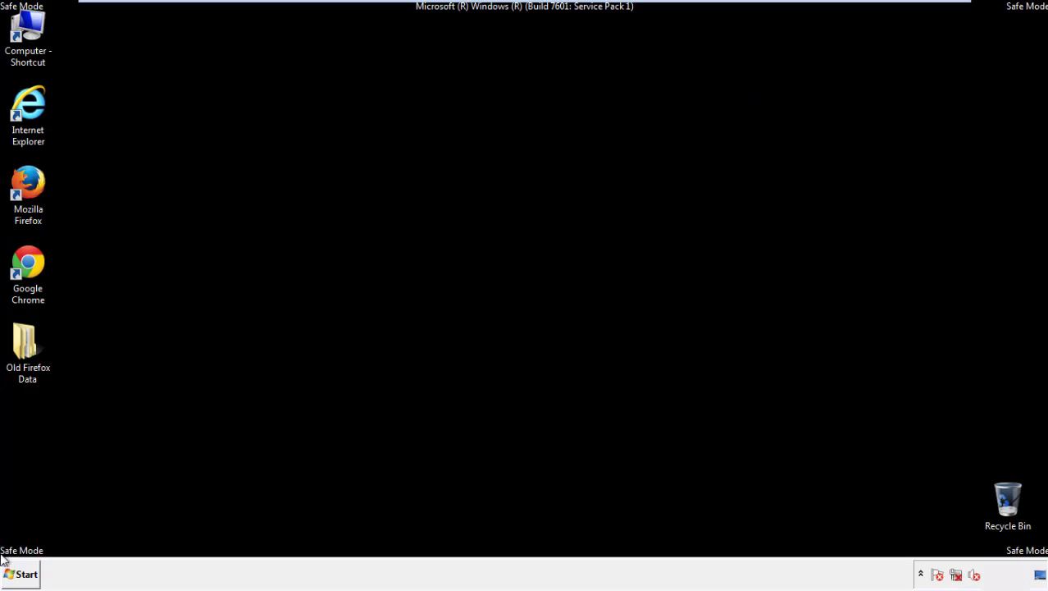
{"action": "left_click", "coordinate": [25, 261]}
{"action": "double_click", "coordinate": [24, 261]}
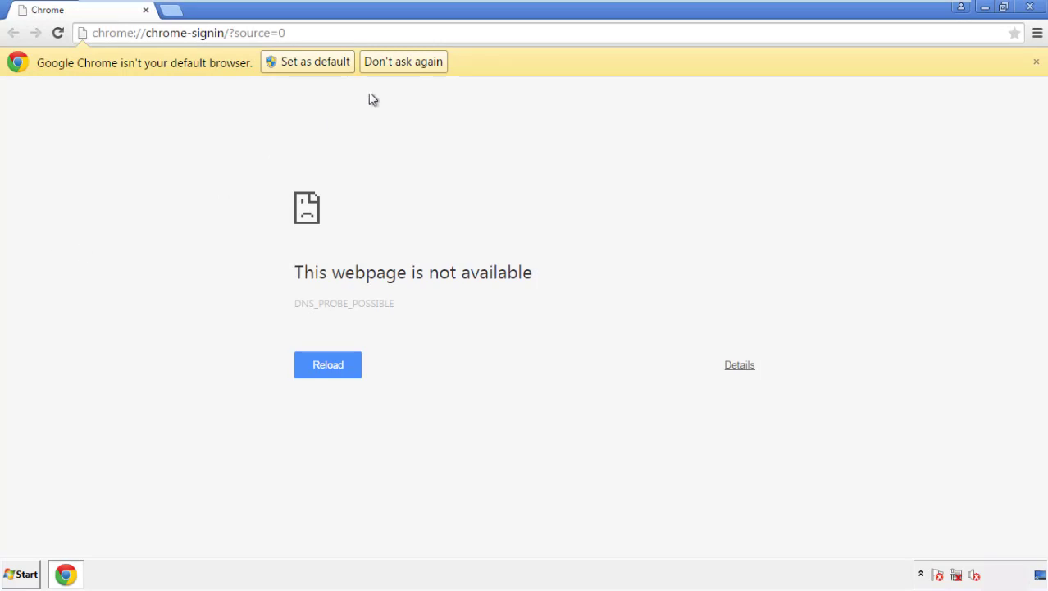
Stop Chrome's default-browser prompt, then go to Settings > History > Clear browsing data.
{"action": "left_click", "coordinate": [423, 64]}
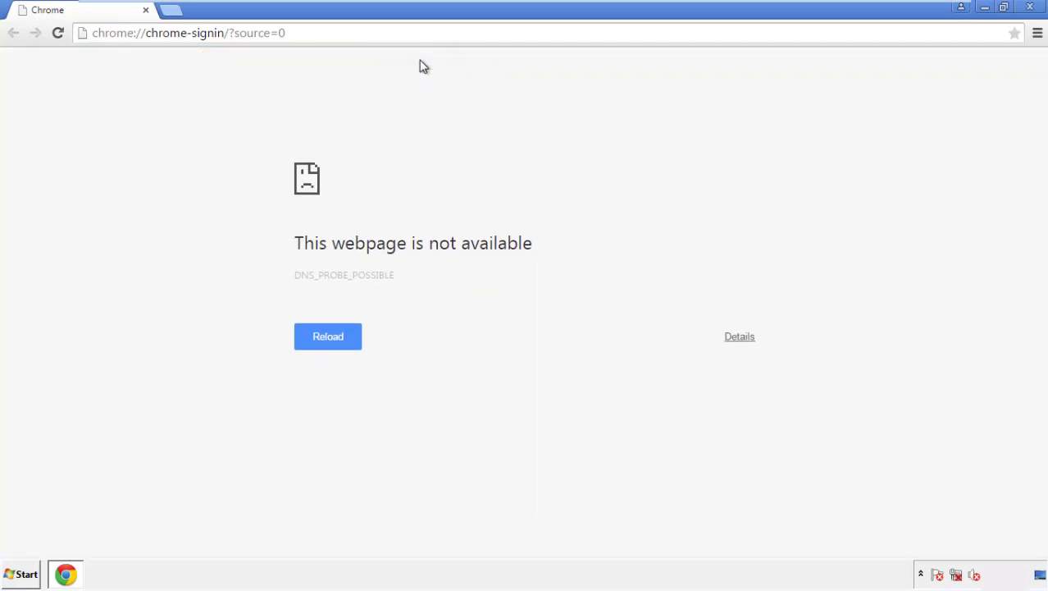
{"action": "left_click", "coordinate": [1038, 34]}
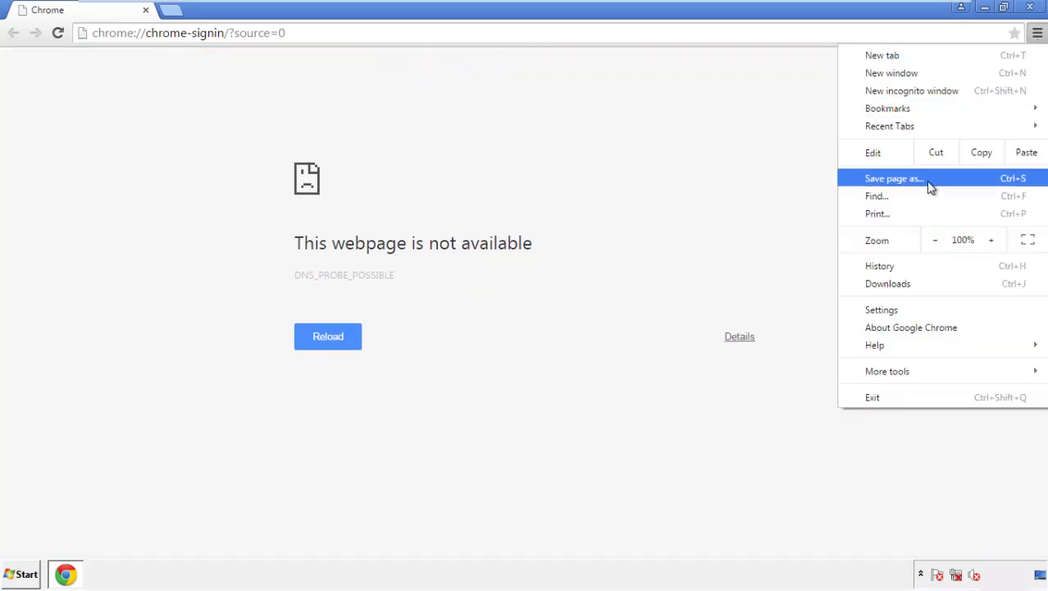
{"action": "left_click", "coordinate": [886, 310]}
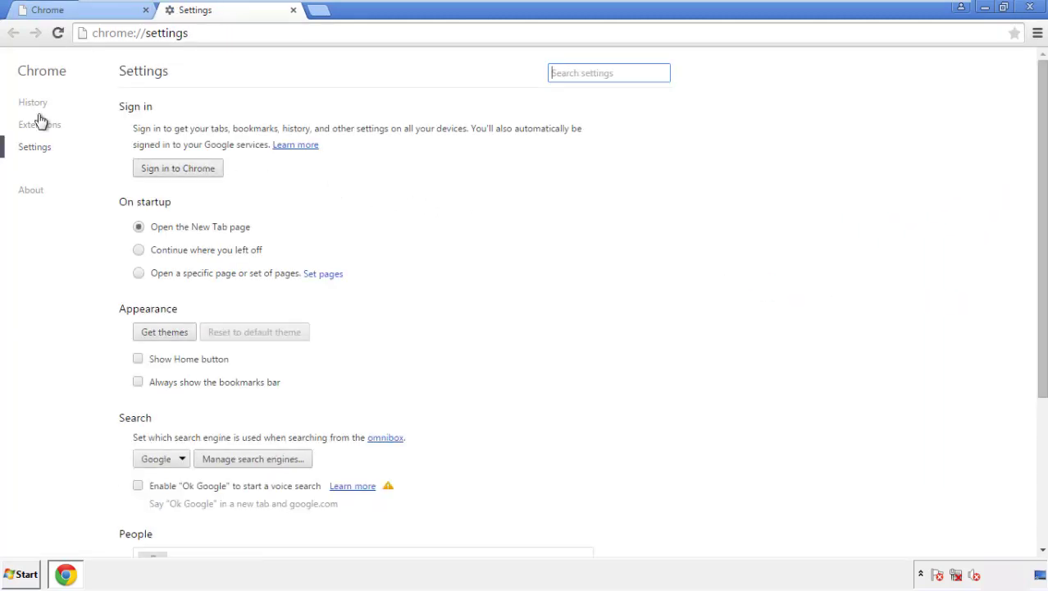
{"action": "left_click", "coordinate": [37, 104]}
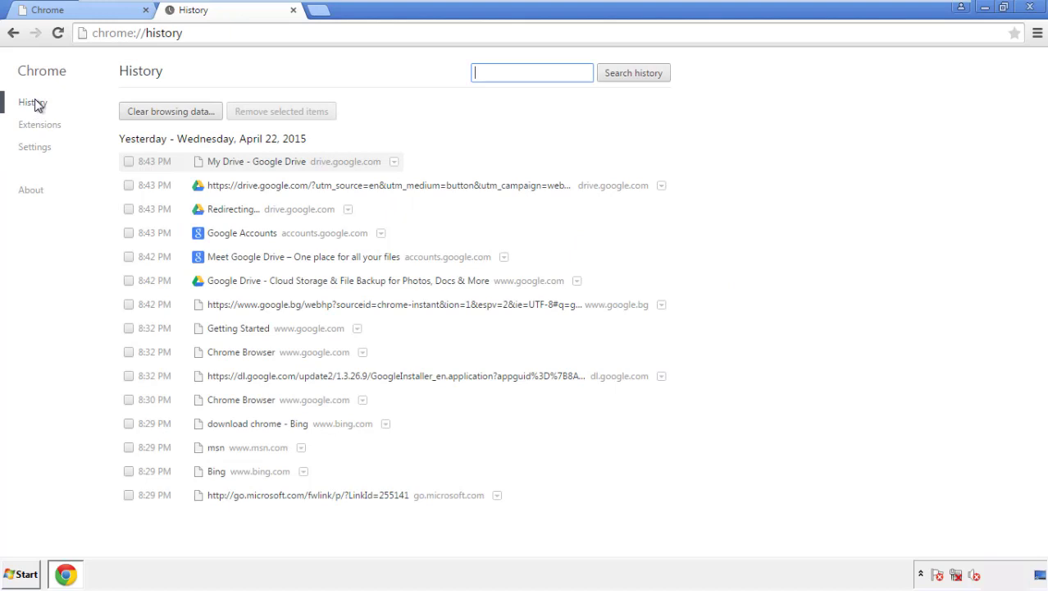
{"action": "left_click", "coordinate": [157, 114]}
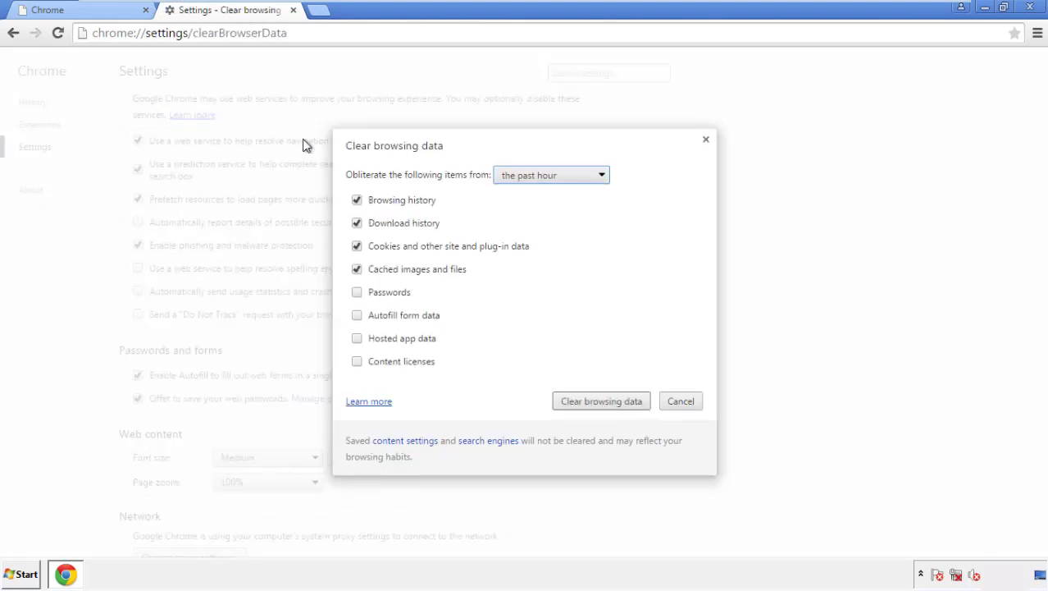
Clear Chrome browsing data from the beginning of time, with Autofill form data included.
{"action": "left_click", "coordinate": [527, 177]}
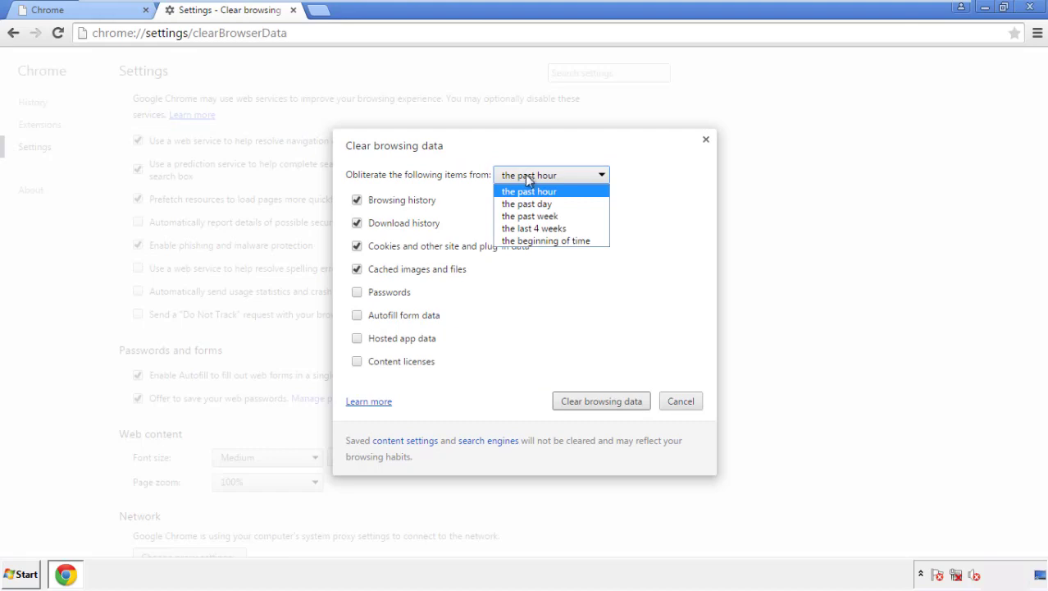
{"action": "left_click", "coordinate": [525, 242]}
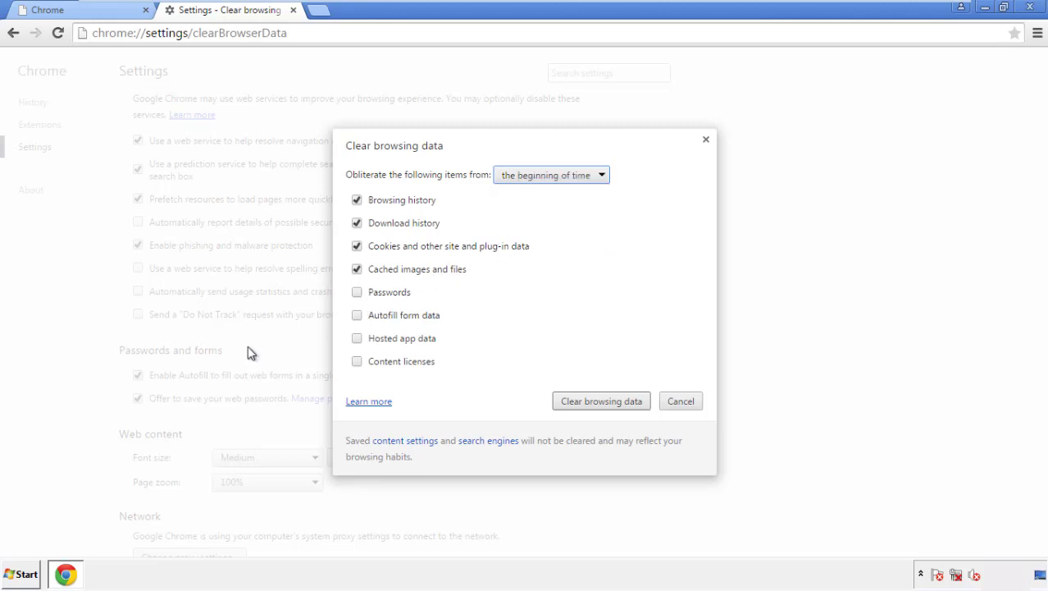
{"action": "left_click", "coordinate": [365, 320]}
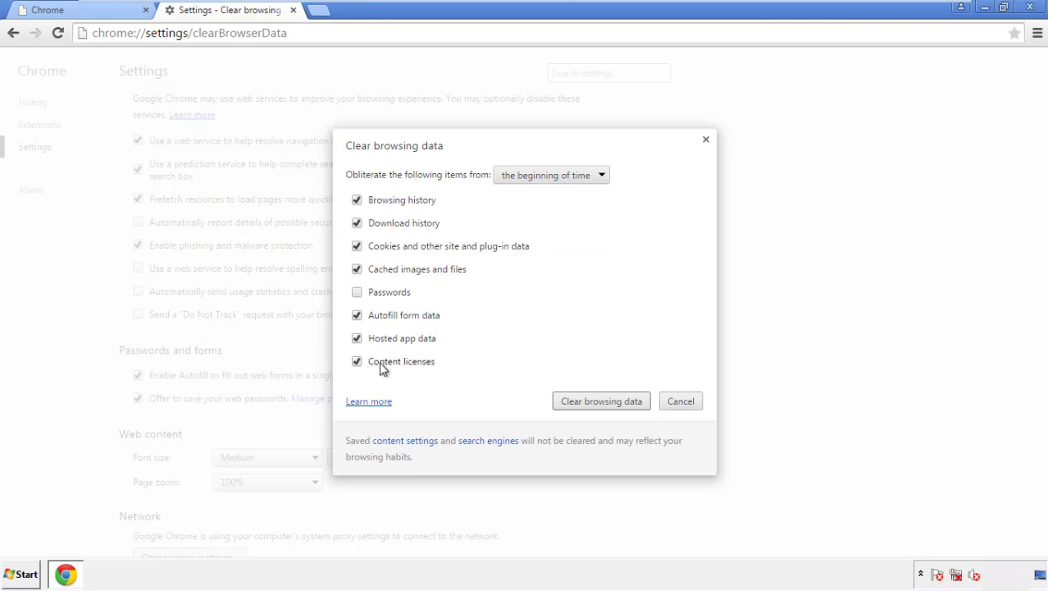
{"action": "left_click", "coordinate": [588, 403]}
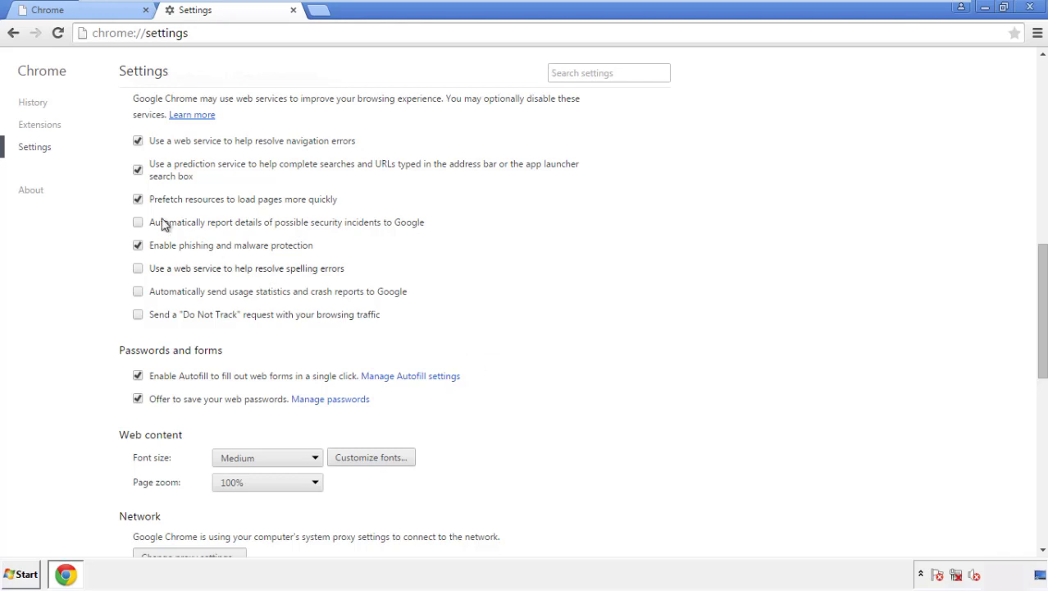
Confirm Reset settings at the bottom of Chrome Settings, then close Chrome.
{"action": "left_click_drag", "start_coordinate": [1042, 261], "coordinate": [1020, 457]}
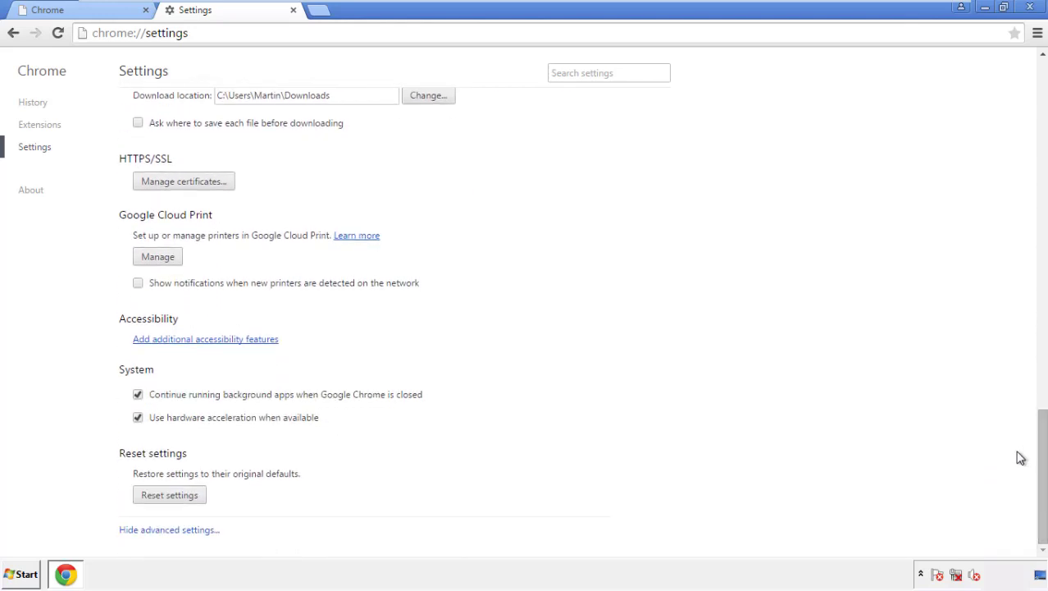
{"action": "left_click", "coordinate": [197, 497]}
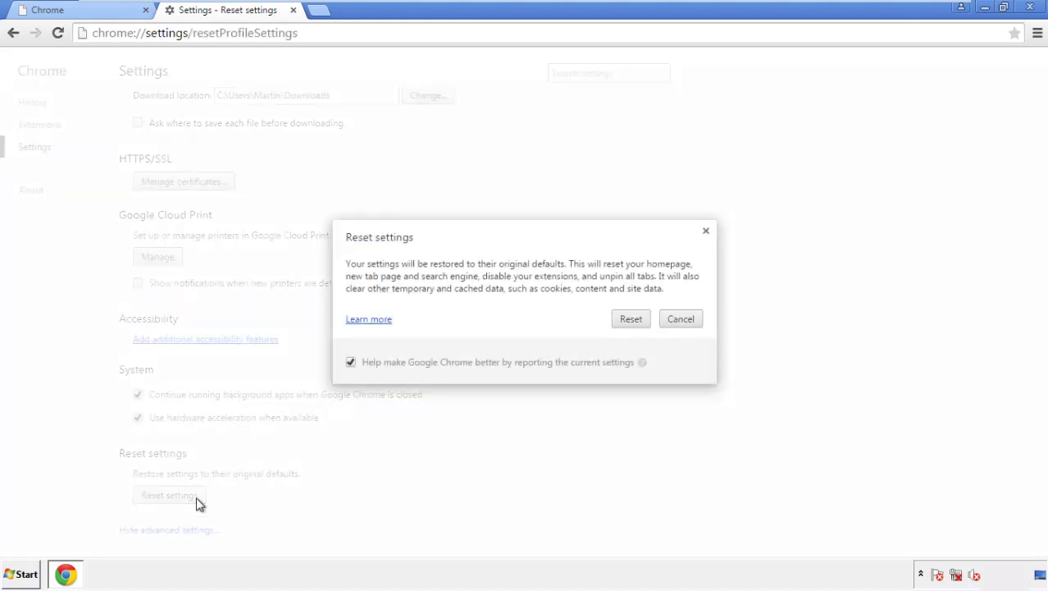
{"action": "left_click", "coordinate": [633, 318]}
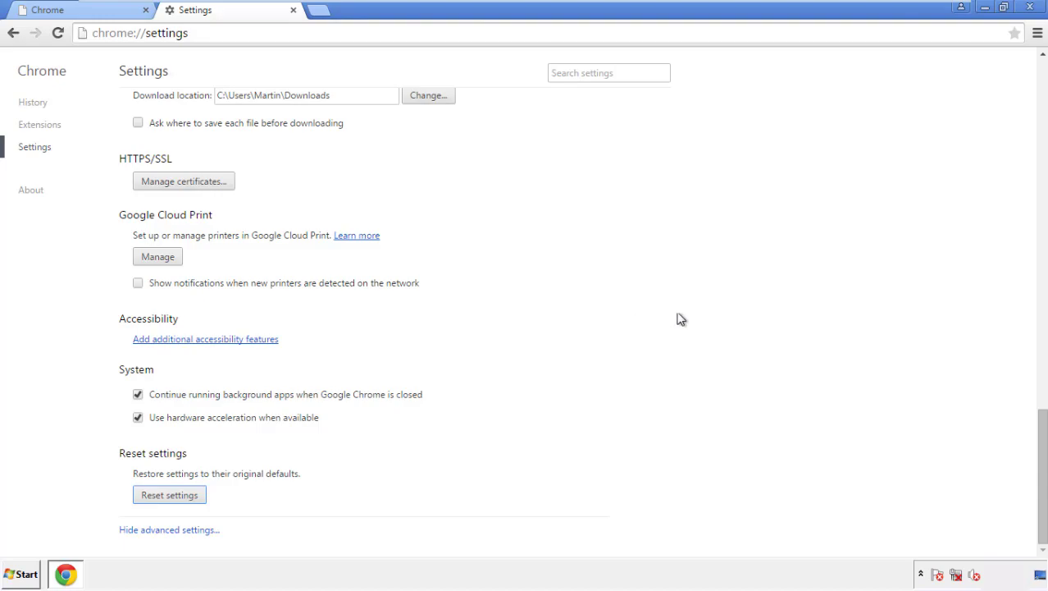
{"action": "left_click", "coordinate": [1028, 7]}
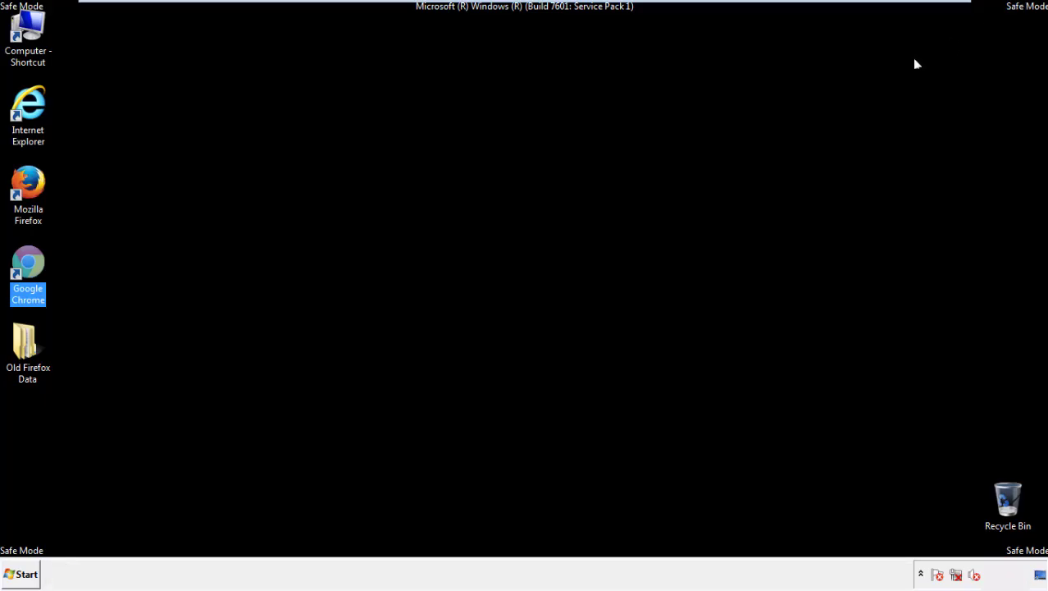
Open Firefox's Add-ons Manager, remove the Search Mine extension, and close Firefox.
{"action": "left_click", "coordinate": [566, 266]}
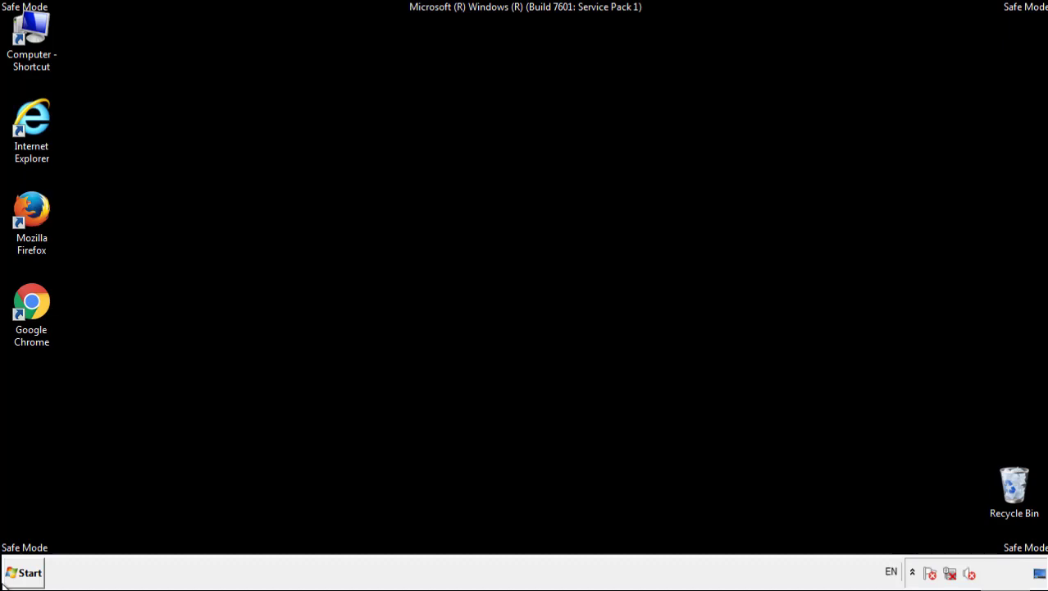
{"action": "double_click", "coordinate": [40, 205]}
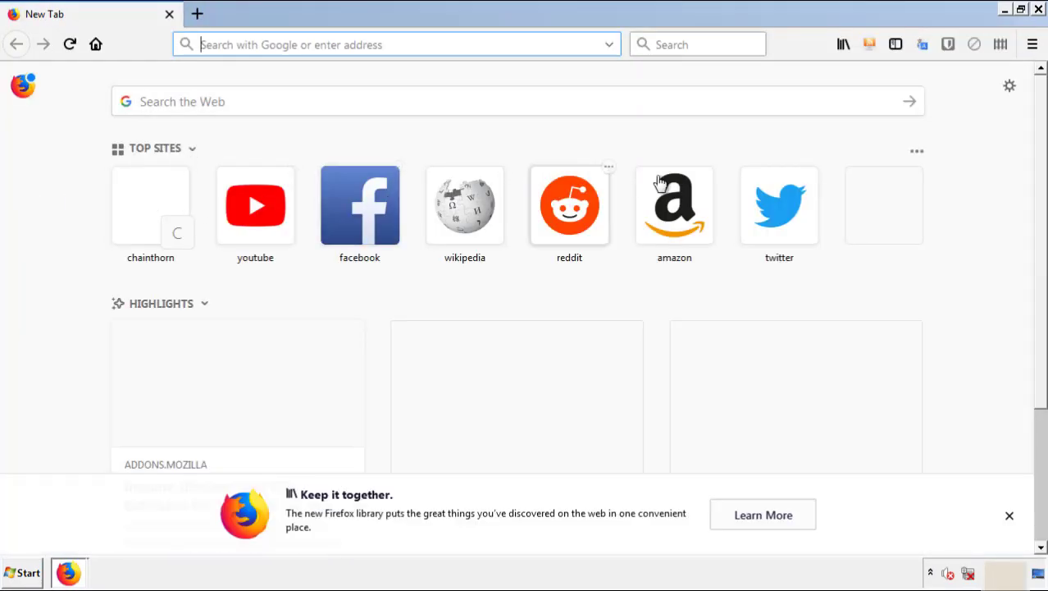
{"action": "left_click", "coordinate": [1033, 44]}
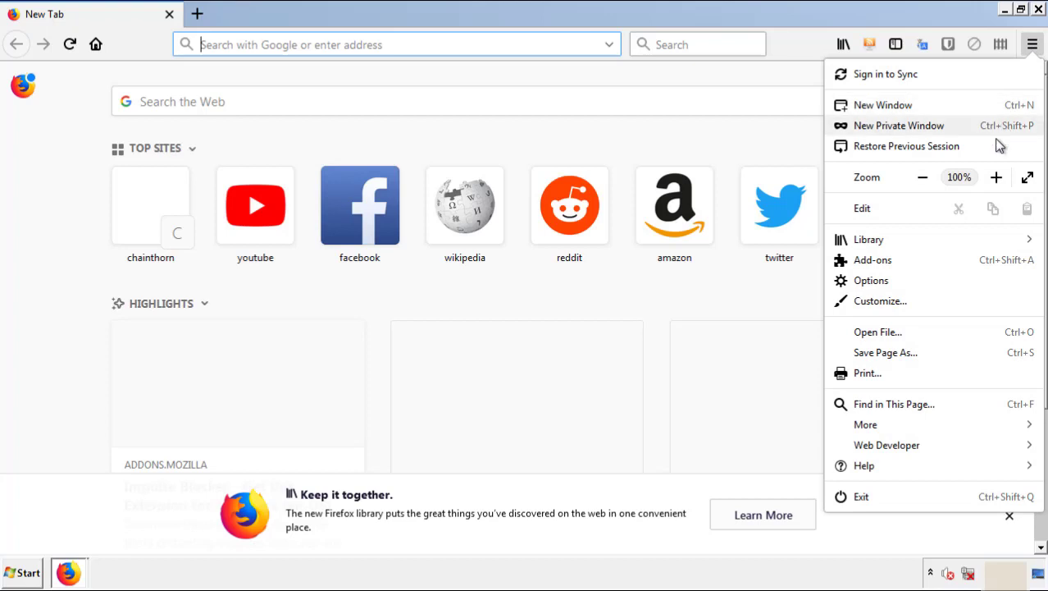
{"action": "left_click", "coordinate": [970, 274]}
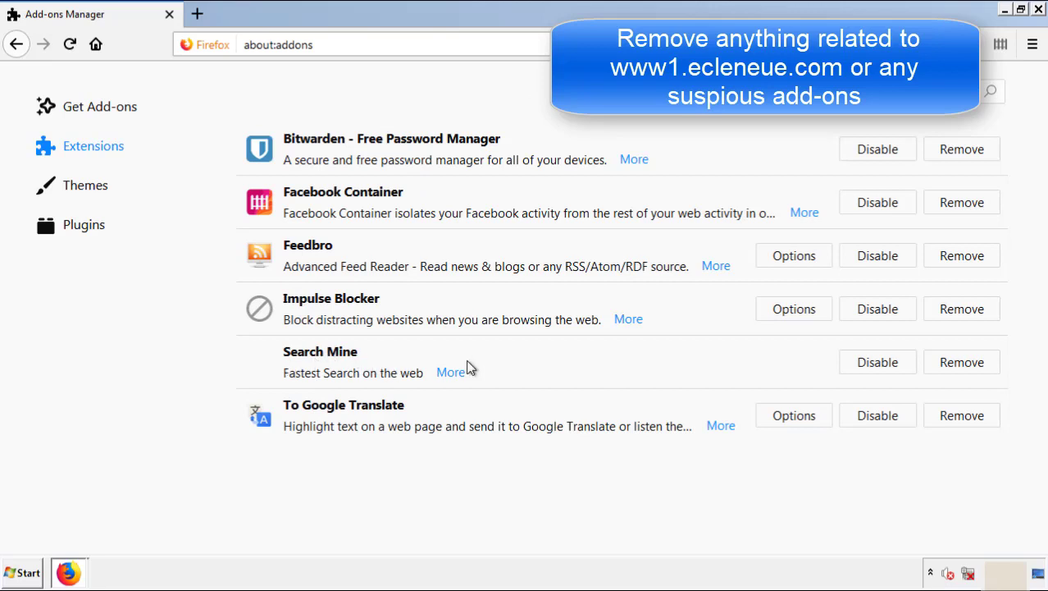
{"action": "left_click", "coordinate": [958, 367]}
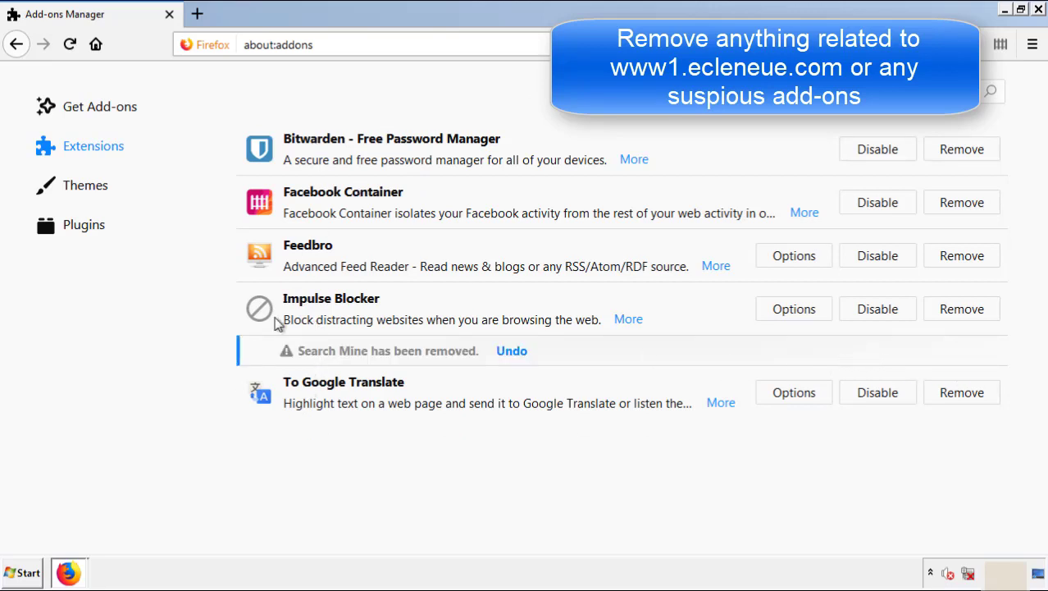
{"action": "left_click", "coordinate": [1039, 10]}
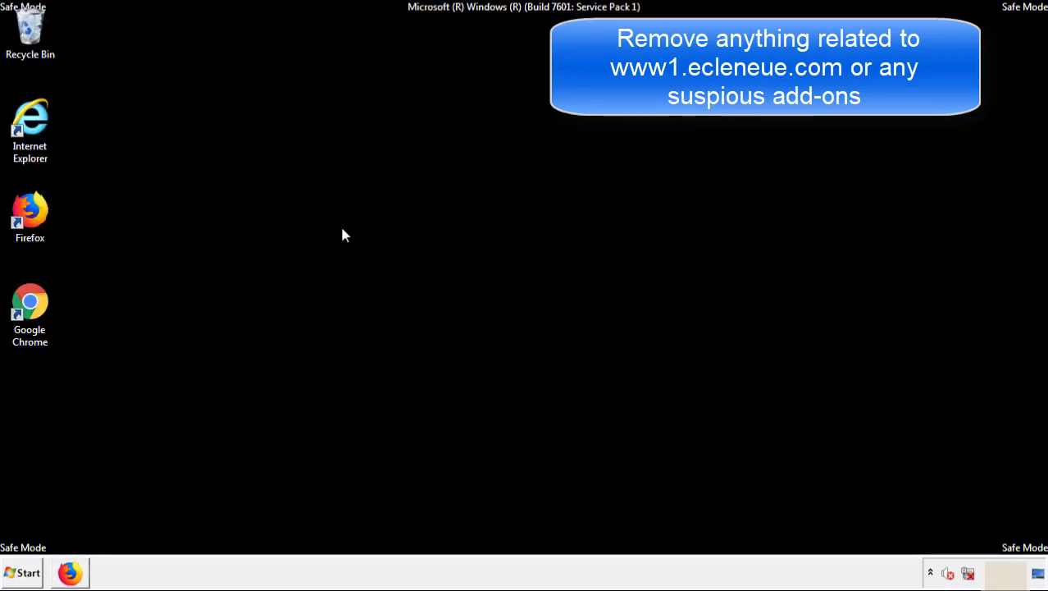
Remove Search Mine via Chrome's More tools > Extensions, close Chrome, and open the Start menu.
{"action": "double_click", "coordinate": [29, 320]}
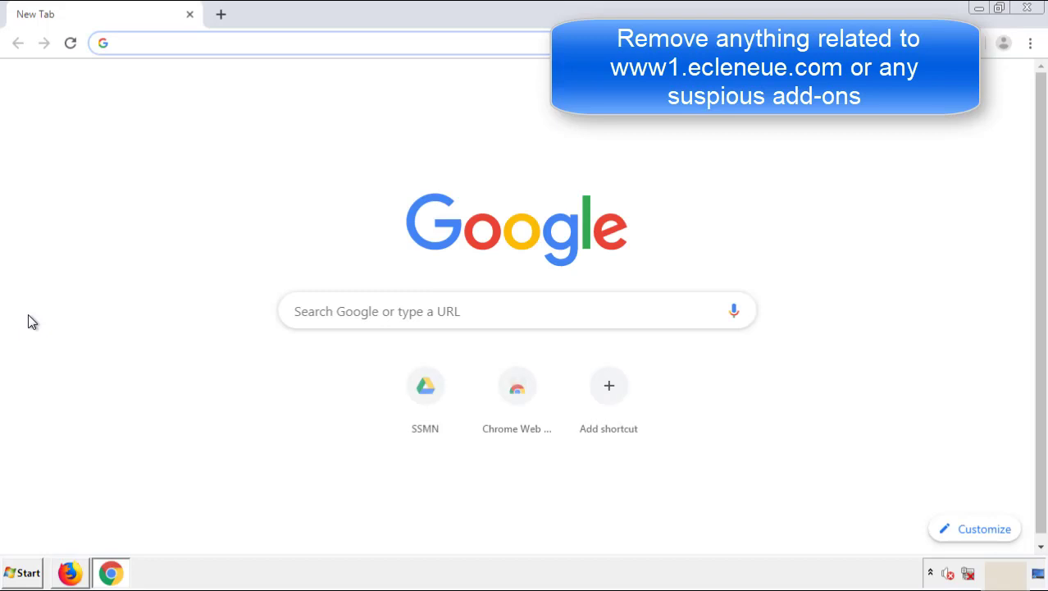
{"action": "left_click", "coordinate": [1030, 43]}
{"action": "mouse_move", "coordinate": [941, 288]}
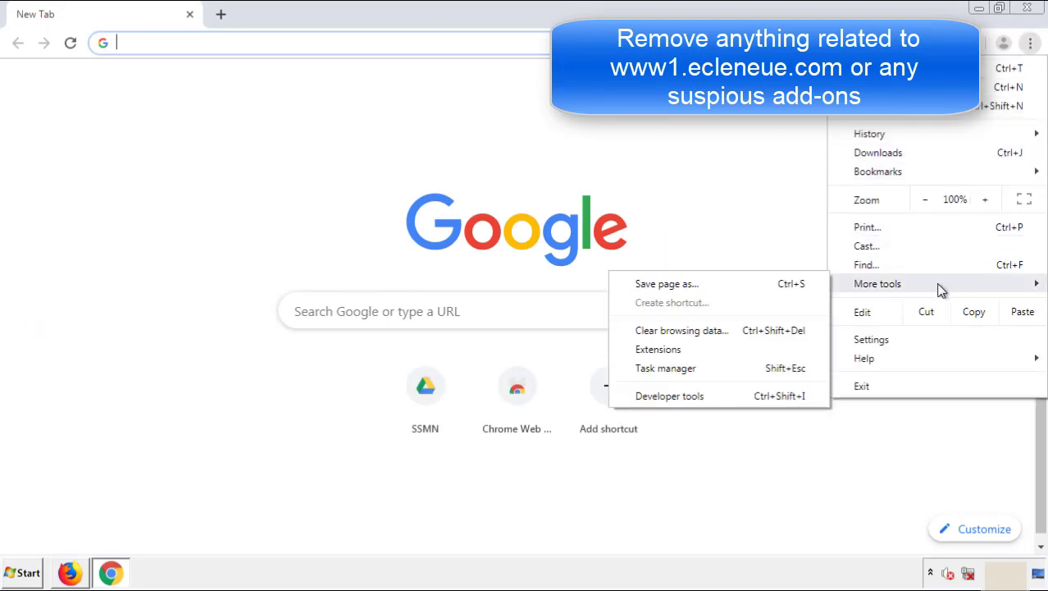
{"action": "left_click", "coordinate": [664, 349]}
{"action": "scroll", "coordinate": [246, 237], "scroll_direction": "down", "scroll_amount": 5}
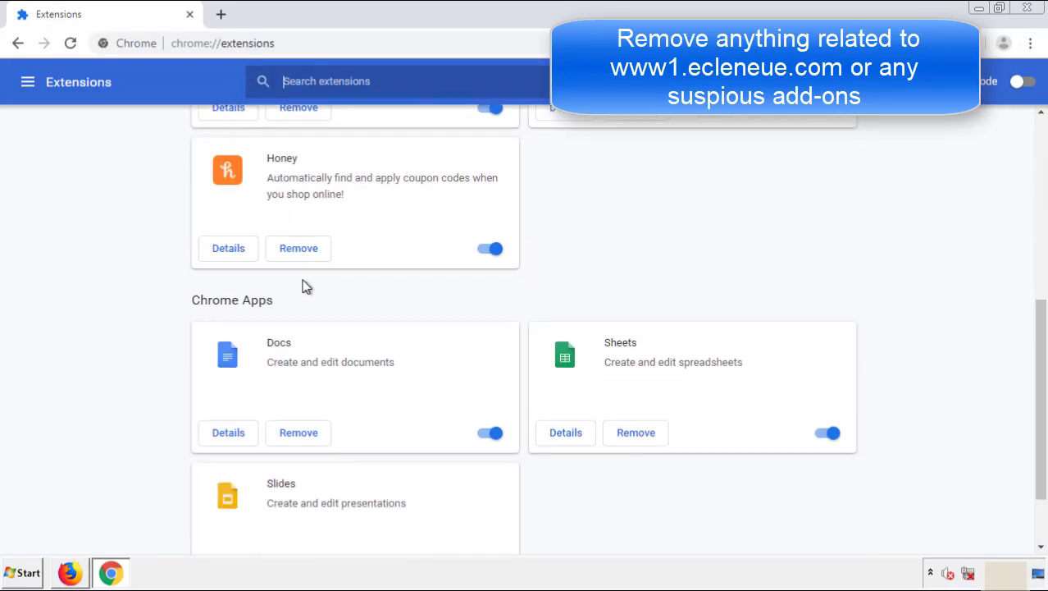
{"action": "scroll", "coordinate": [396, 300], "scroll_direction": "up", "scroll_amount": 5}
{"action": "left_click", "coordinate": [298, 236]}
{"action": "left_click", "coordinate": [586, 136]}
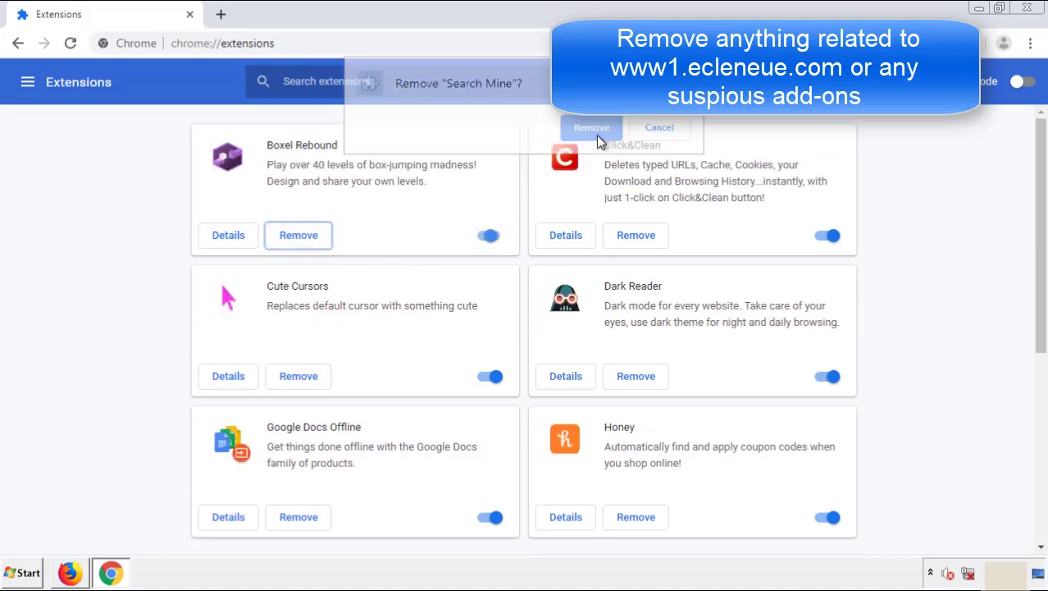
{"action": "left_click", "coordinate": [1035, 10]}
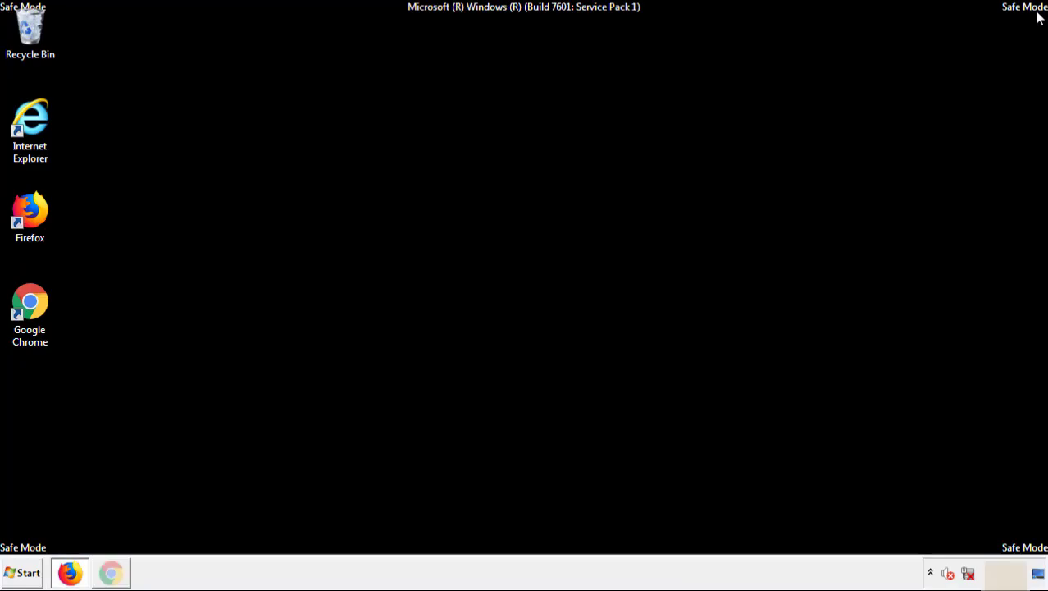
{"action": "left_click", "coordinate": [25, 573]}
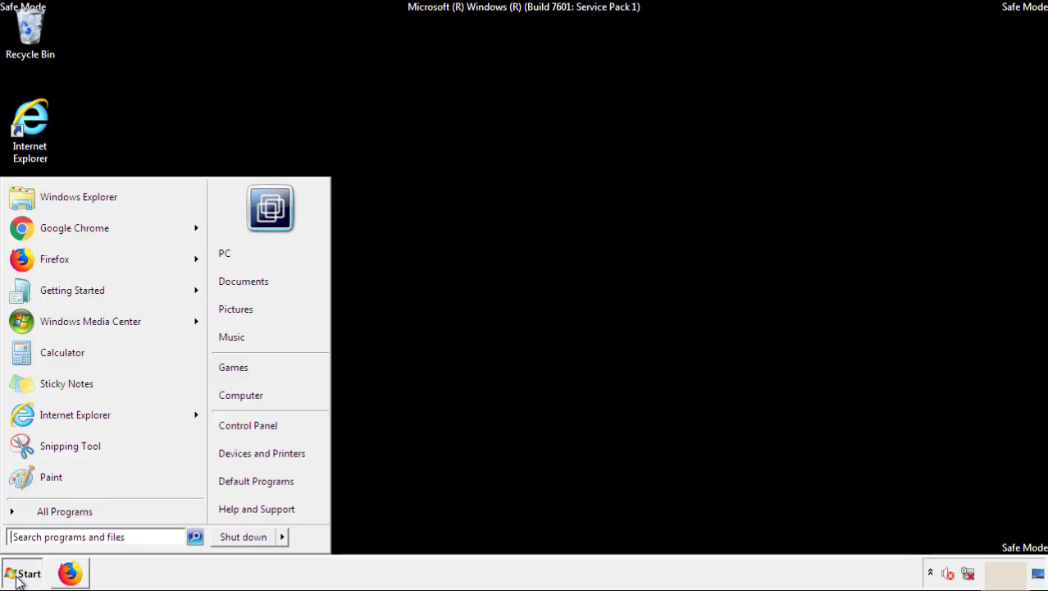